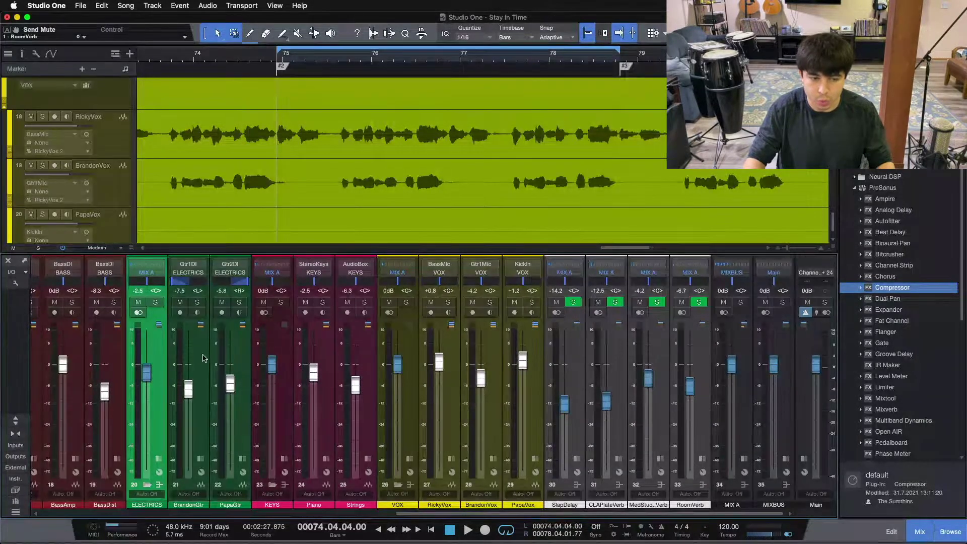
Mute the BrandonVox channel and expand the RickyVox channel in the mixer to show its inserts and sends.
click(451, 403)
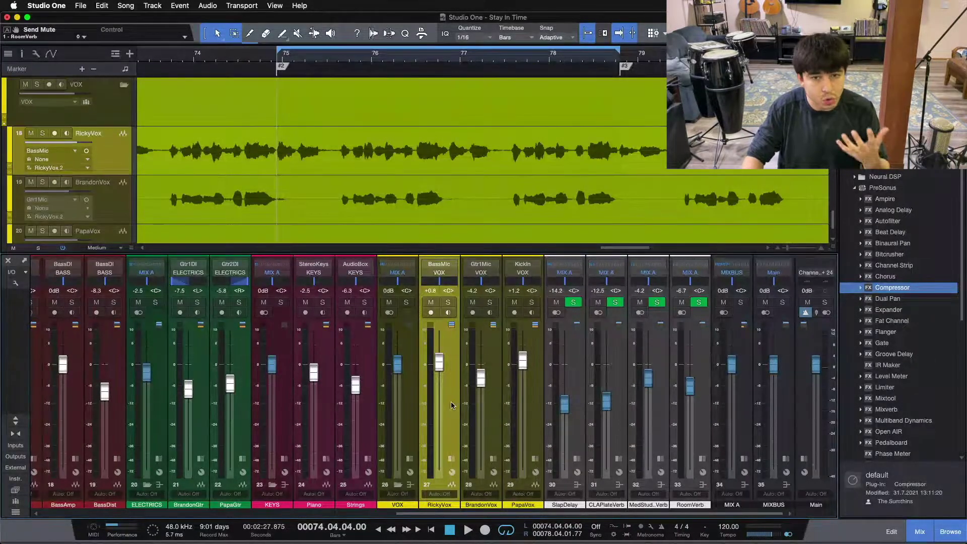
click(491, 358)
click(476, 303)
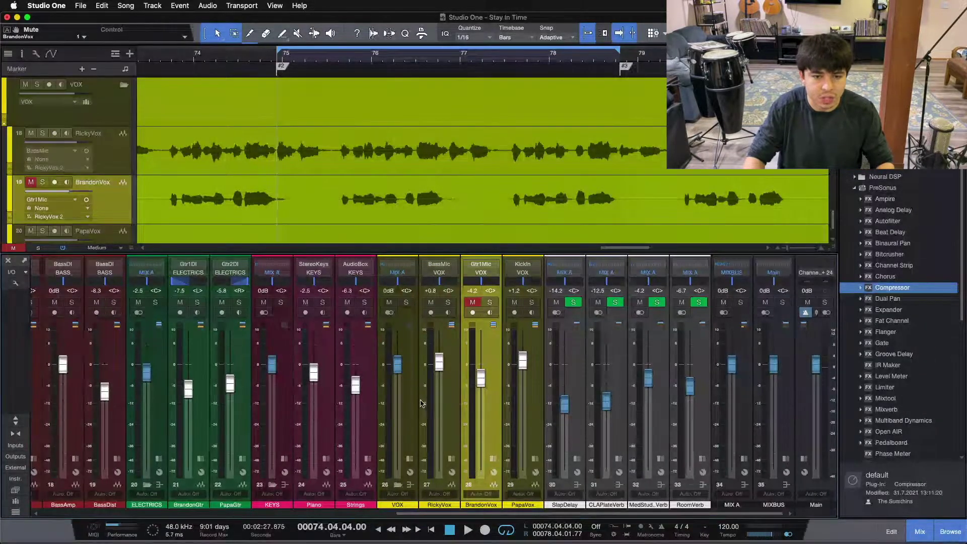
click(456, 451)
click(451, 459)
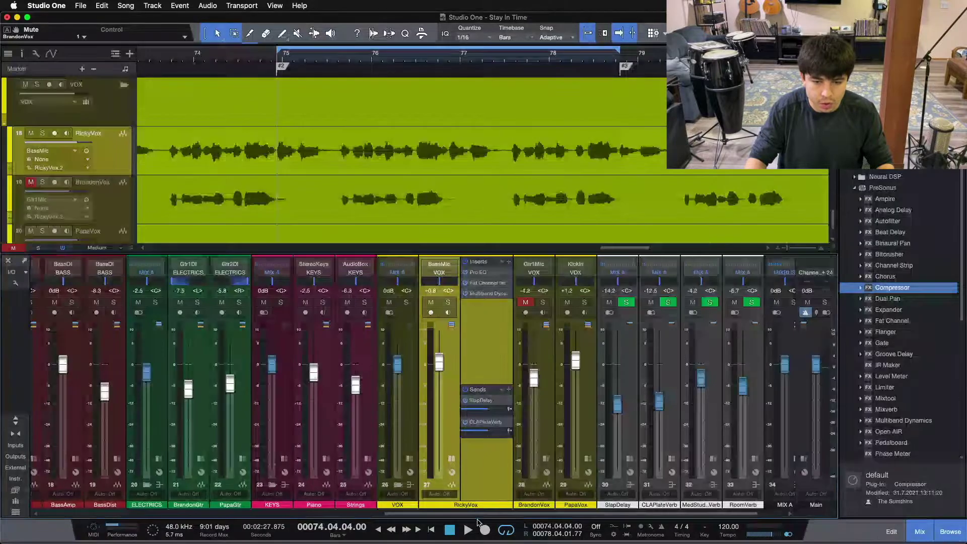
scroll(474, 484, right, 3)
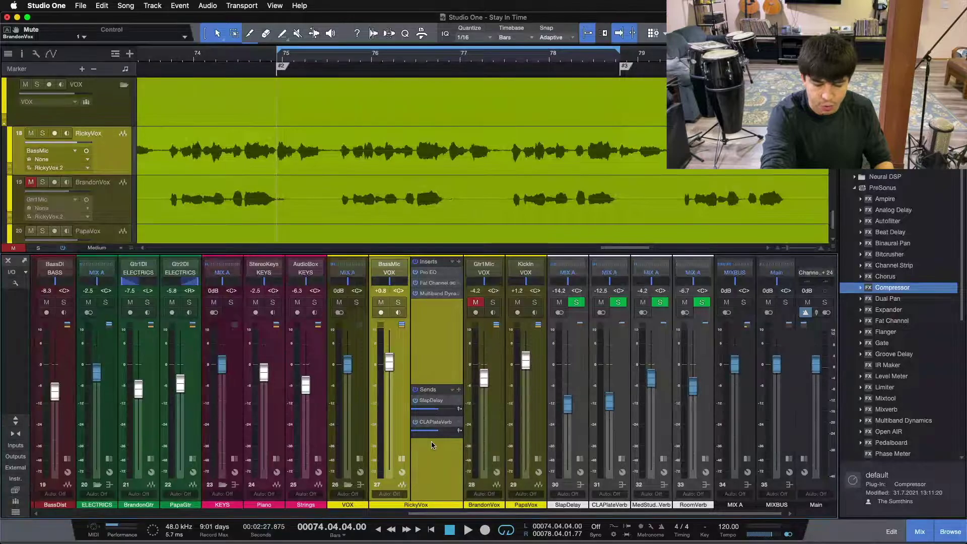
Audition the looped section with RickyVox's sends deactivated and the RickyVox channel soloed, and stop playback.
key(space)
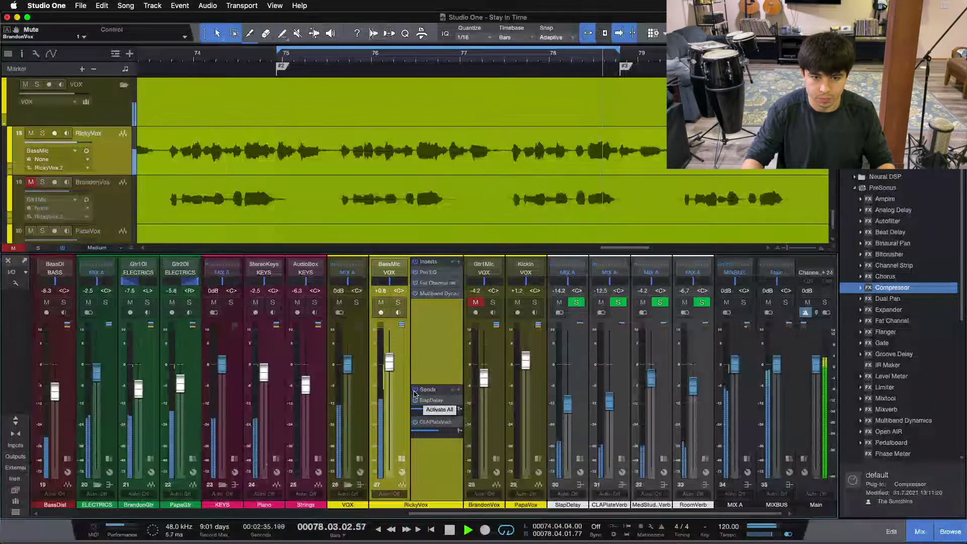
click(398, 304)
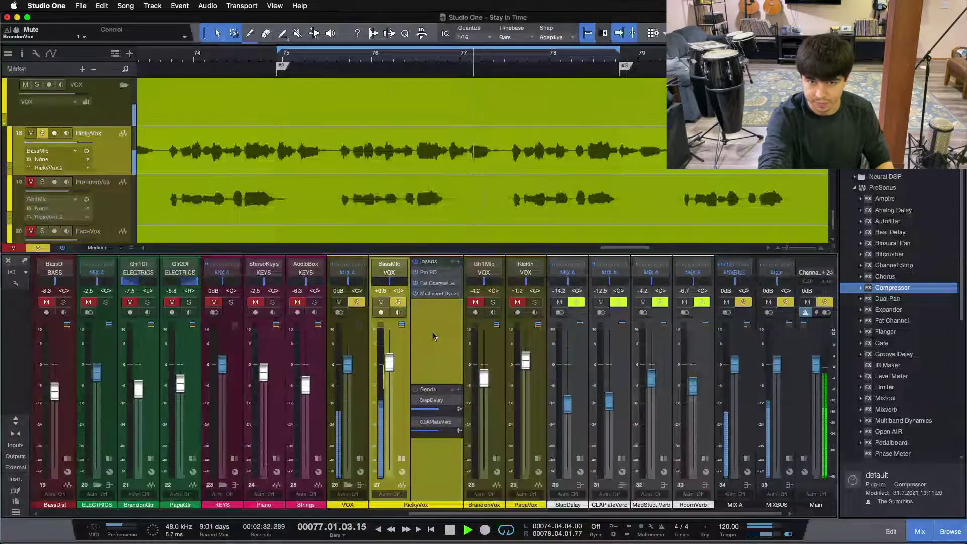
key(space)
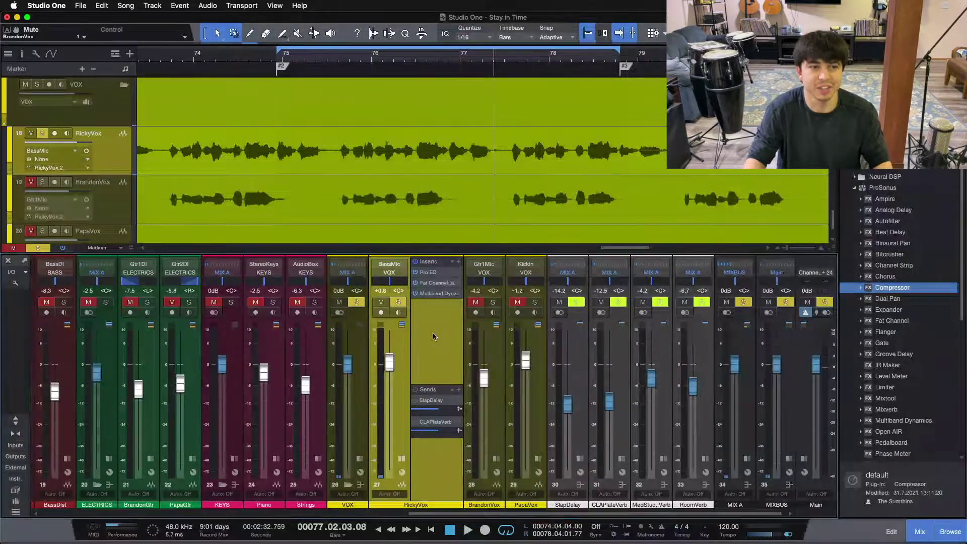
Open RickyVox's Multiband Dynamics insert and examine the settings of its H and HM bands.
click(436, 294)
drag(462, 137, 780, 210)
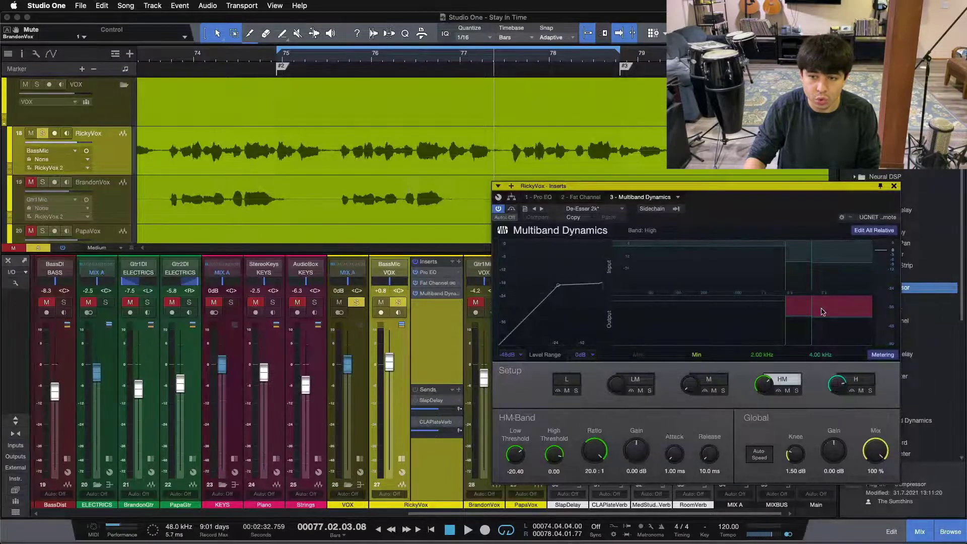
drag(742, 210, 728, 237)
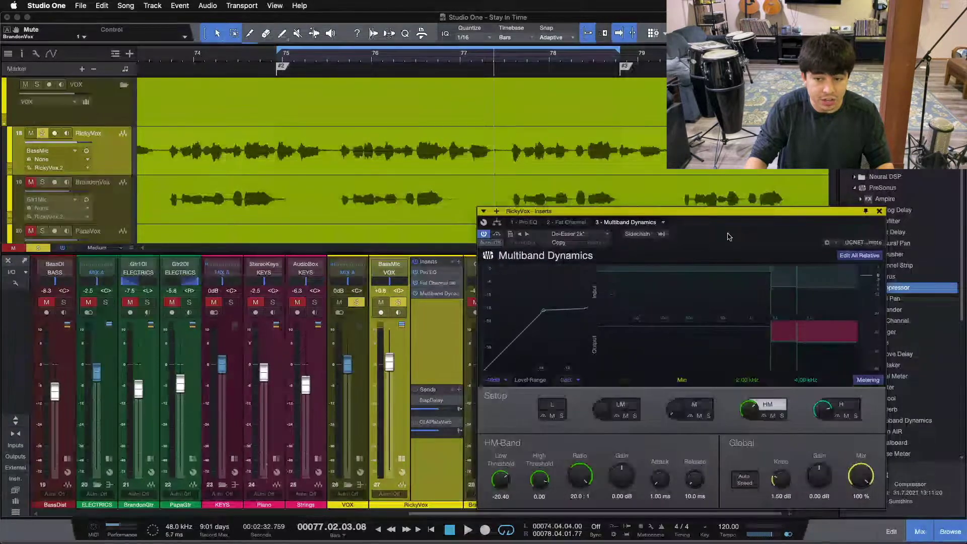
click(848, 408)
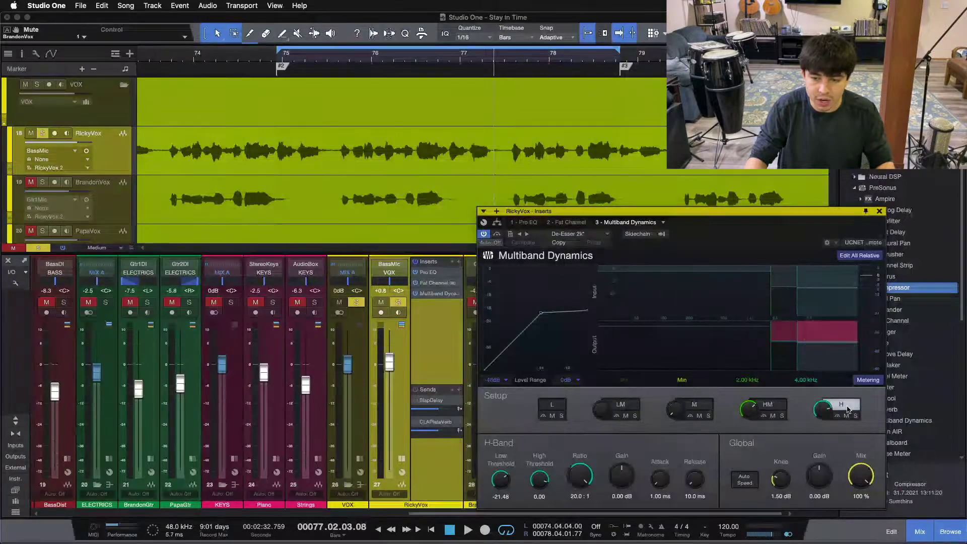
click(782, 403)
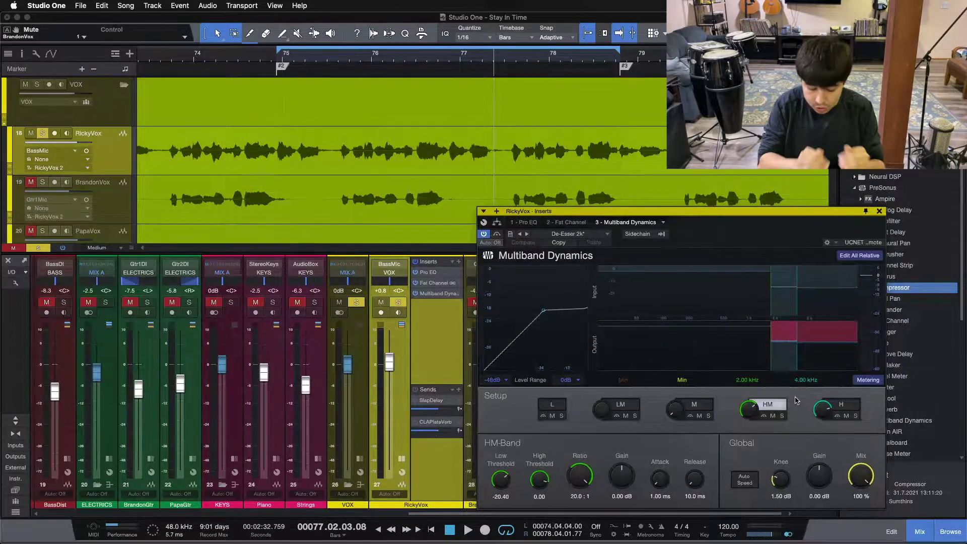
Play the soloed vocal from the loop start and compare it with the HM band bypassed and active.
key(KP_1)
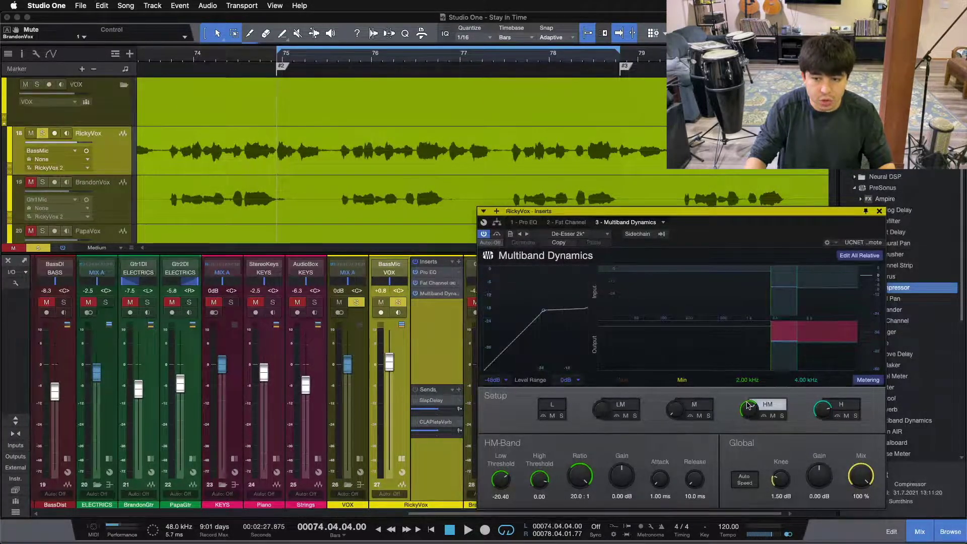
click(764, 416)
click(763, 417)
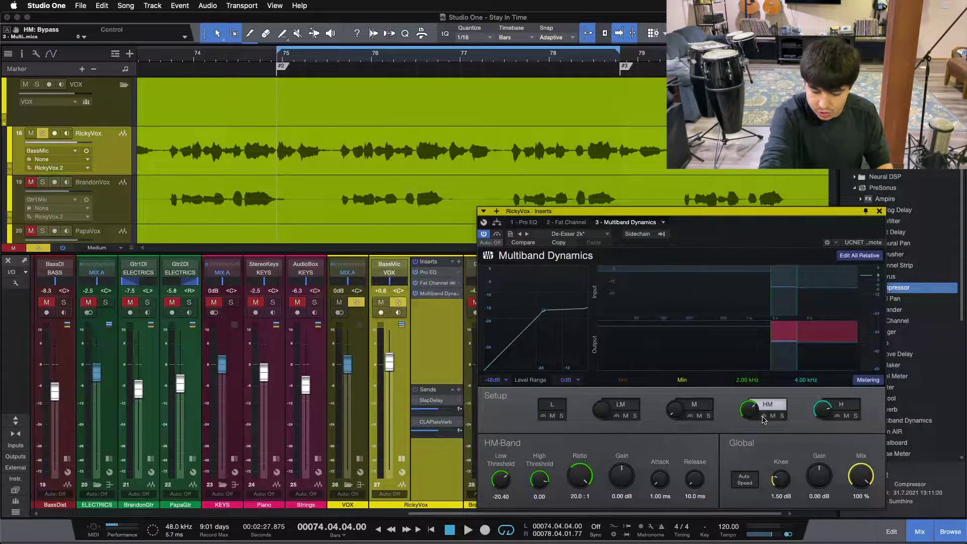
key(space)
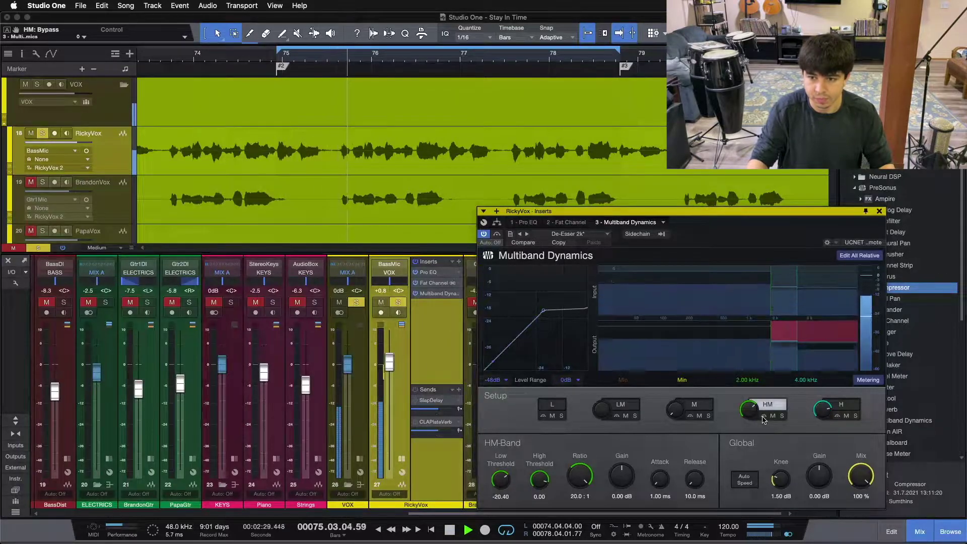
click(763, 416)
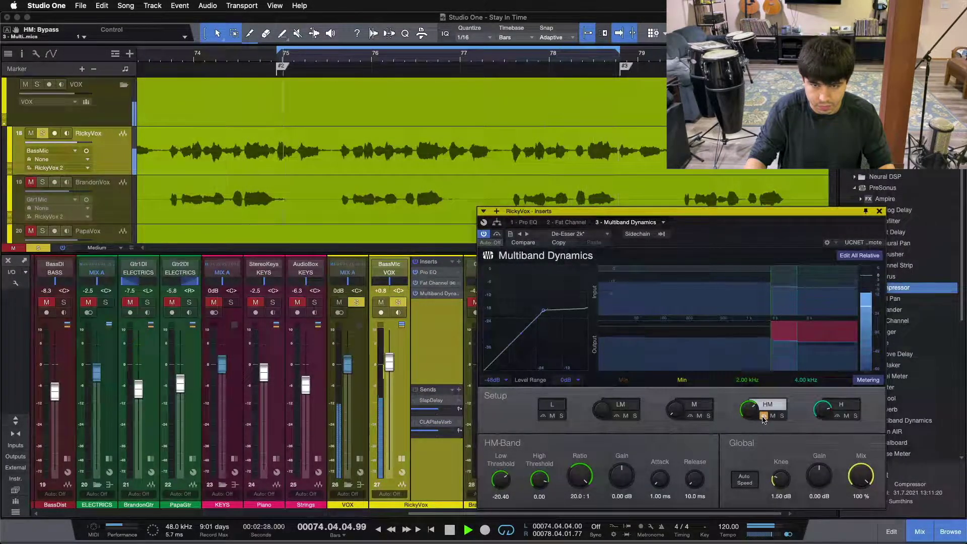
click(763, 416)
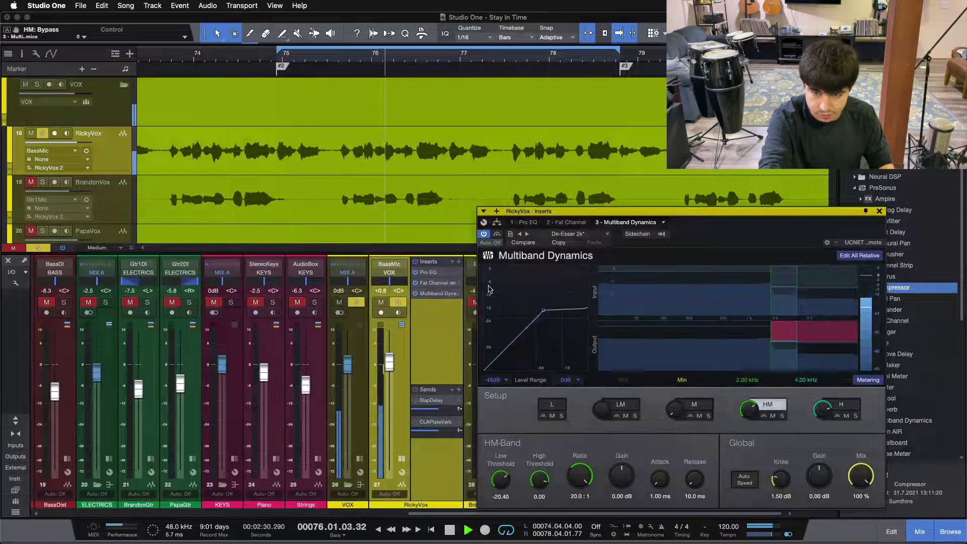
key(space)
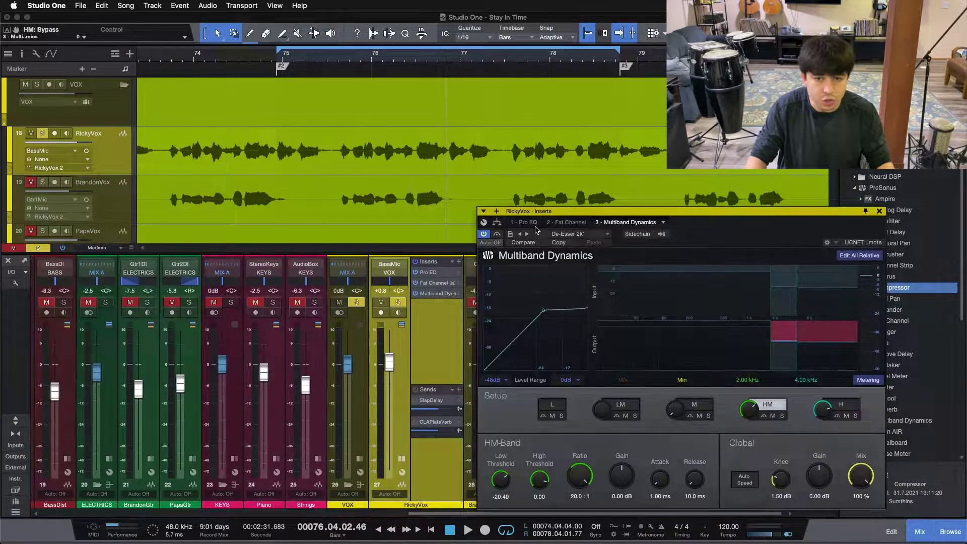
Open RickyVox's Pro EQ, audition an HMF boost of about 10.5 dB near 2.94 kHz during playback, and disable the band.
mouse_move(740, 231)
mouse_down()
mouse_move(734, 196)
mouse_move(732, 219)
mouse_up()
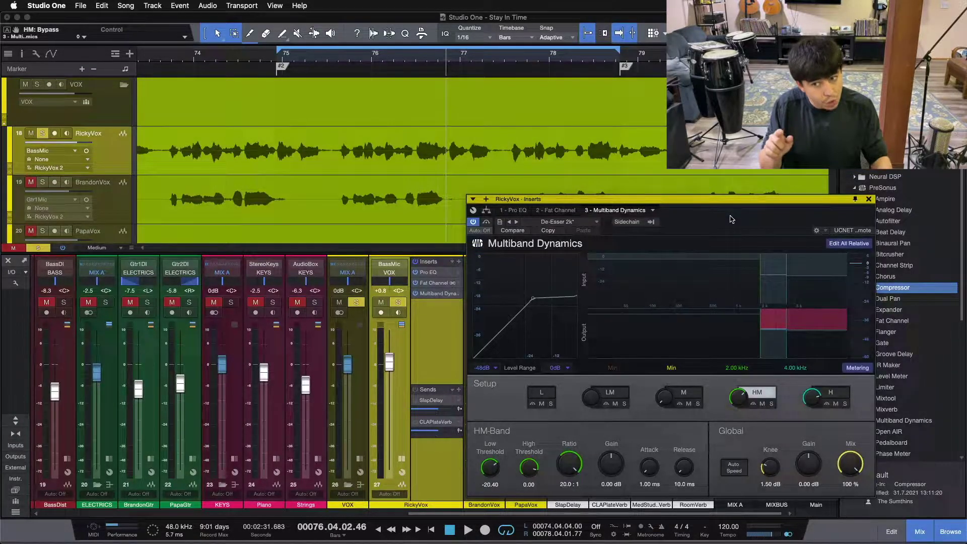
drag(731, 219, 733, 226)
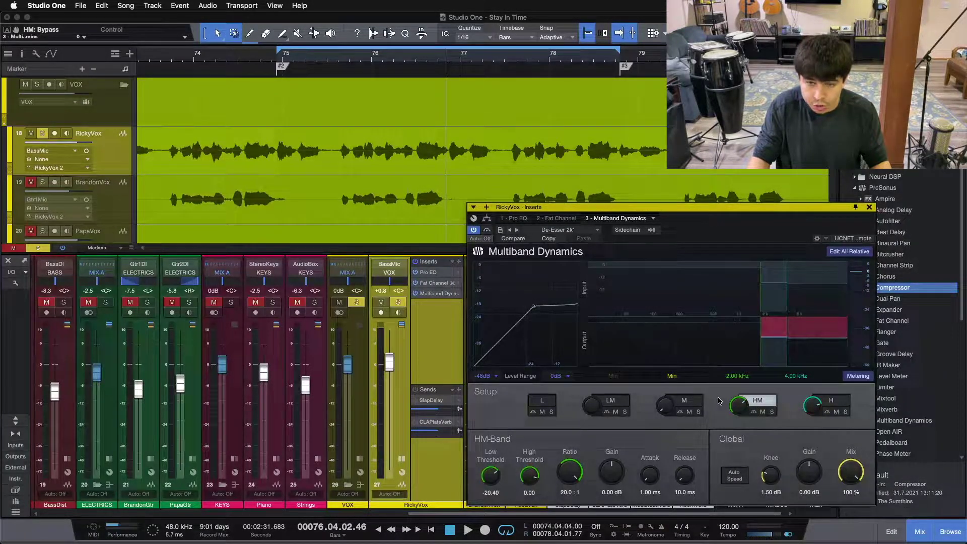
click(515, 218)
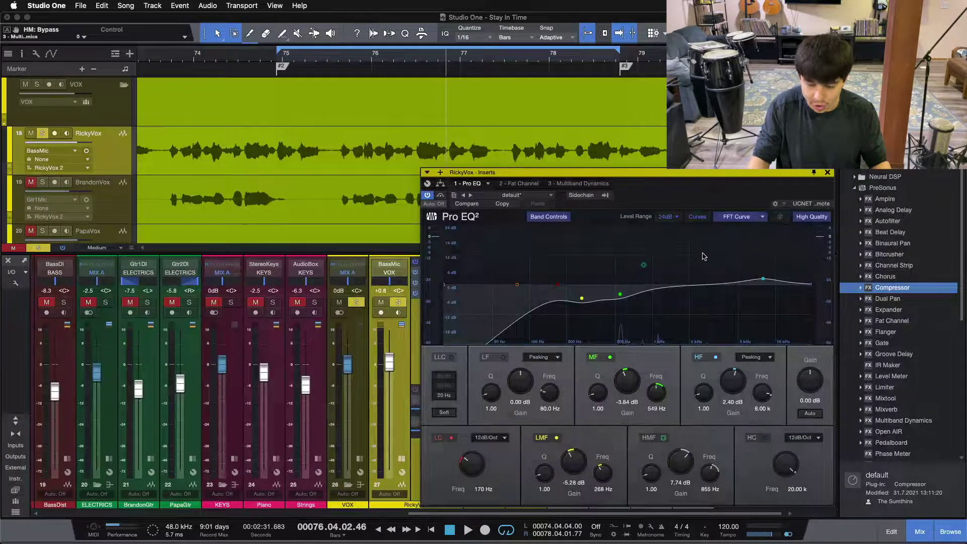
key(shift+b)
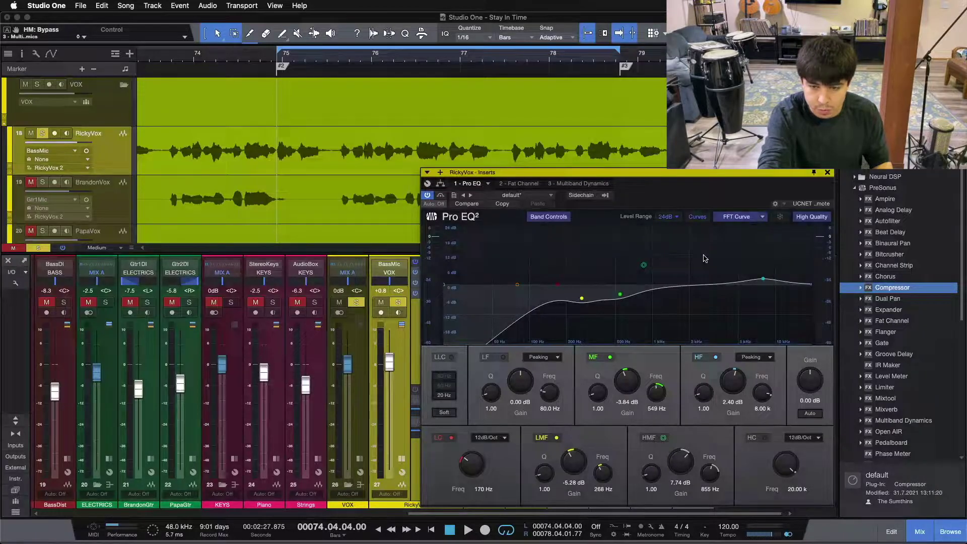
key(space)
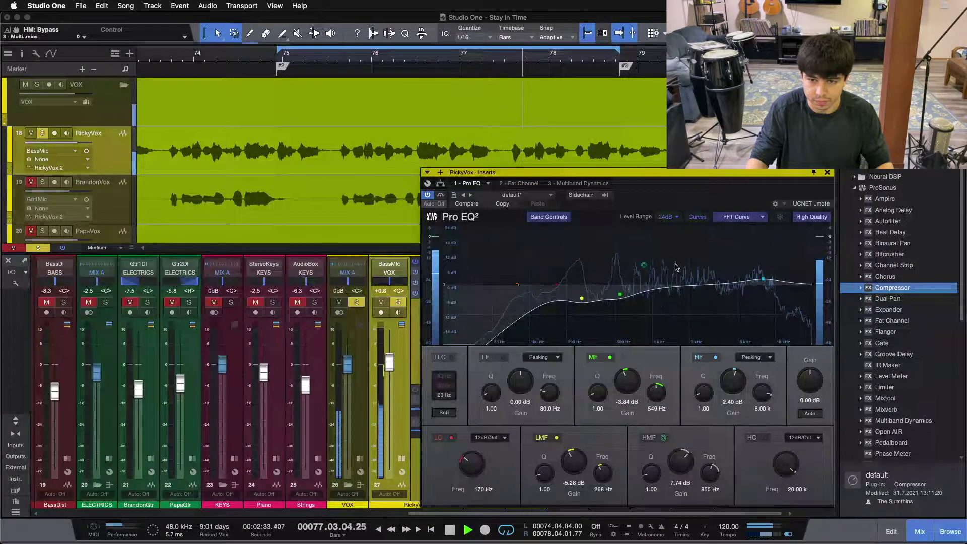
drag(643, 265, 710, 260)
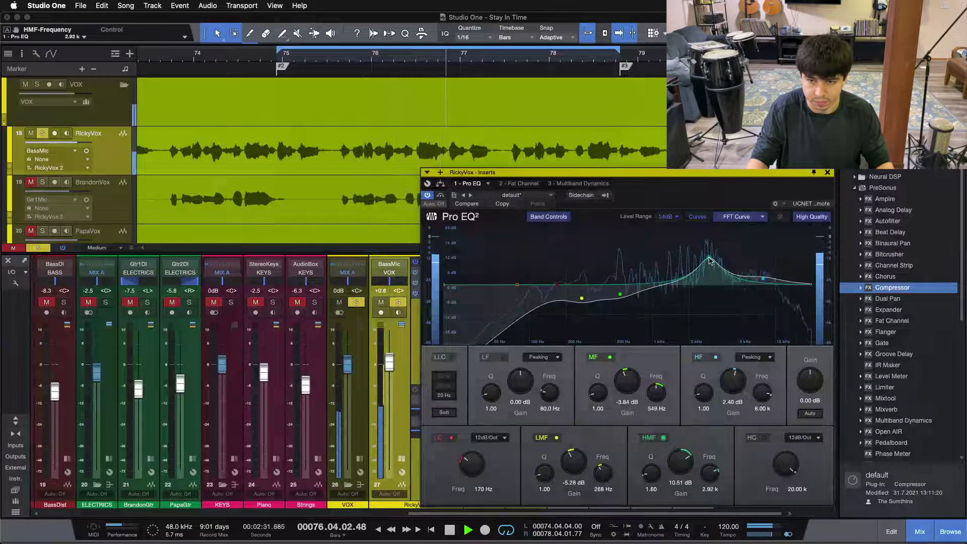
double_click(710, 261)
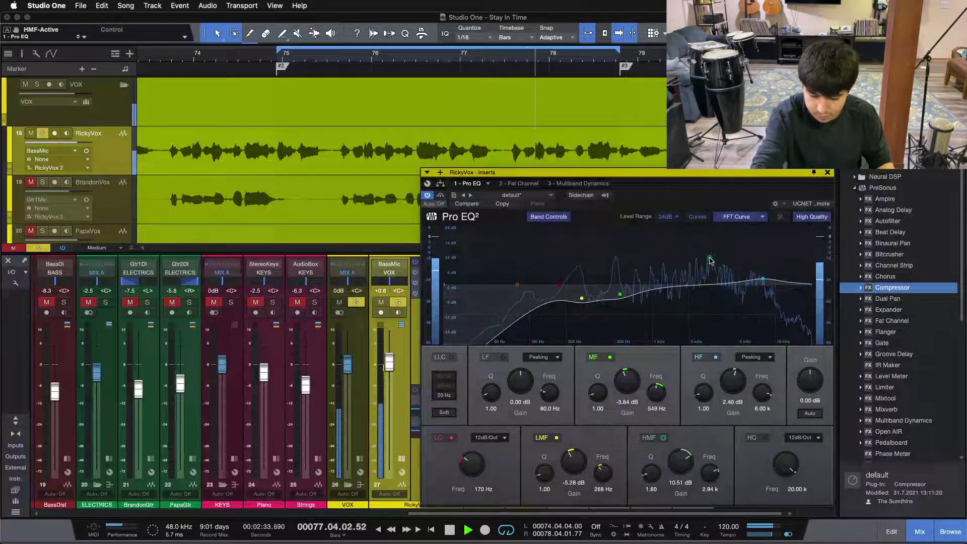
key(space)
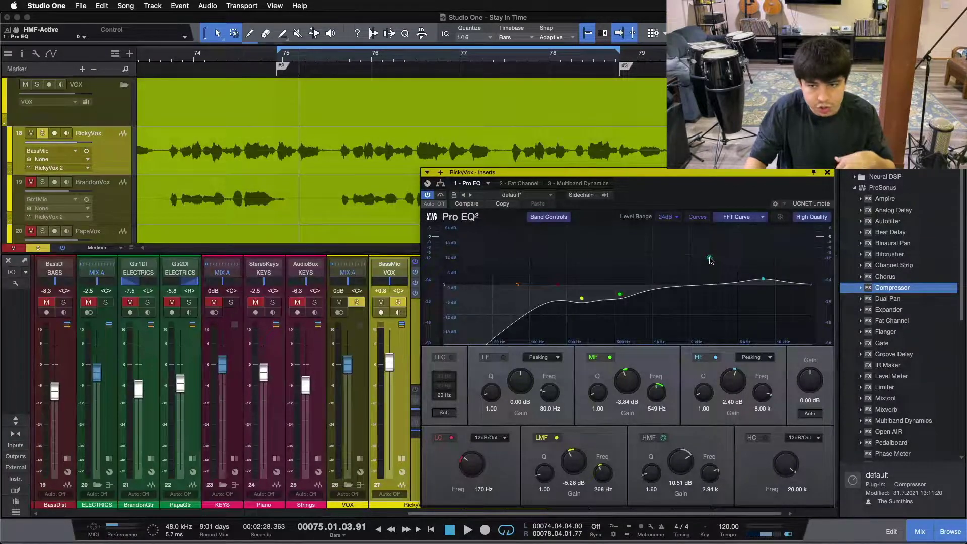
Try an HMF cut of about 3.8 dB at 3 kHz in Pro EQ, and switch the band off again.
drag(710, 261, 710, 296)
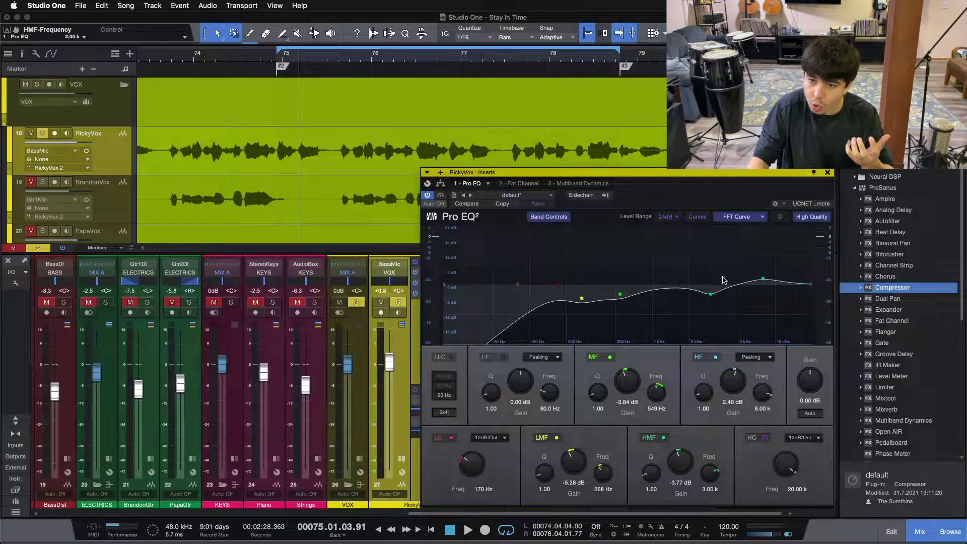
drag(653, 193, 699, 194)
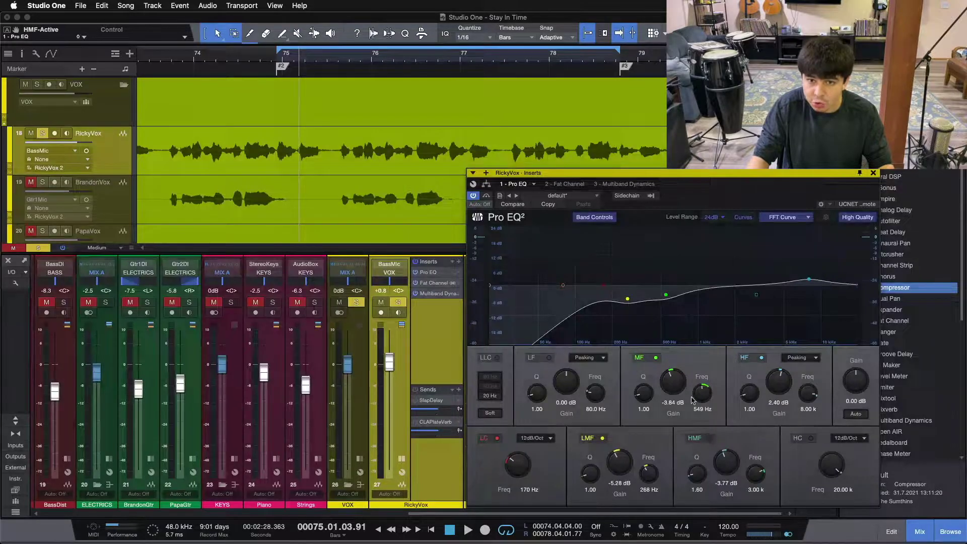
Return to Multiband Dynamics and replay the loop from its start, toggling the HM band's bypass to compare the vocal.
click(612, 184)
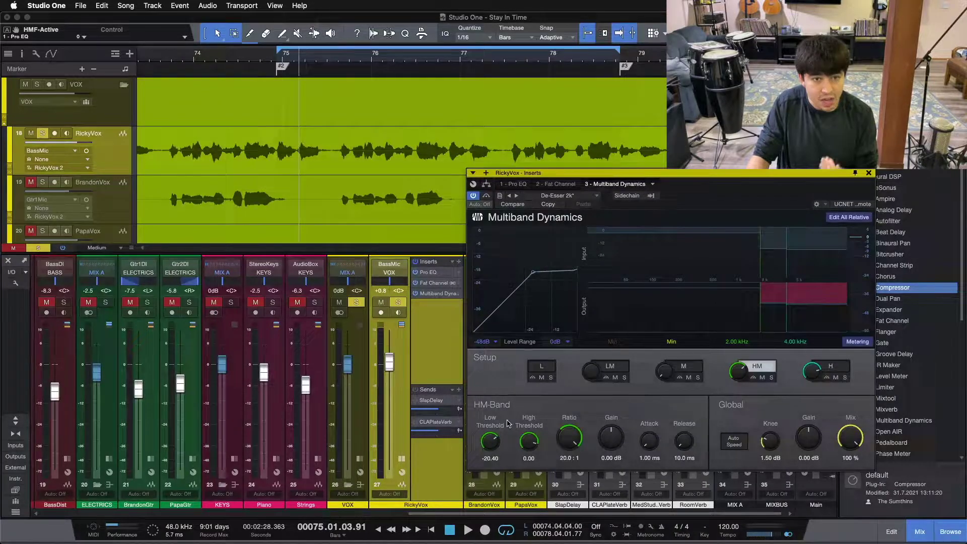
key(space)
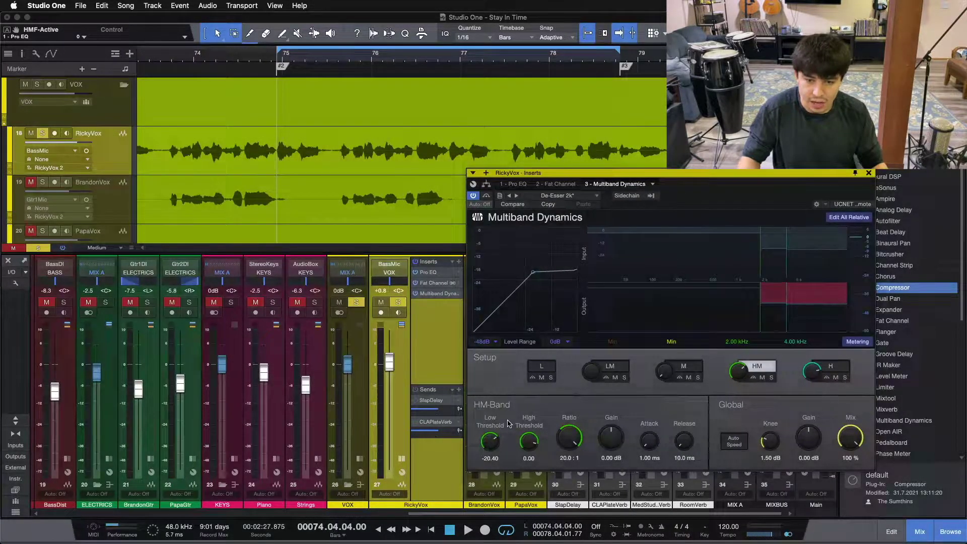
click(753, 379)
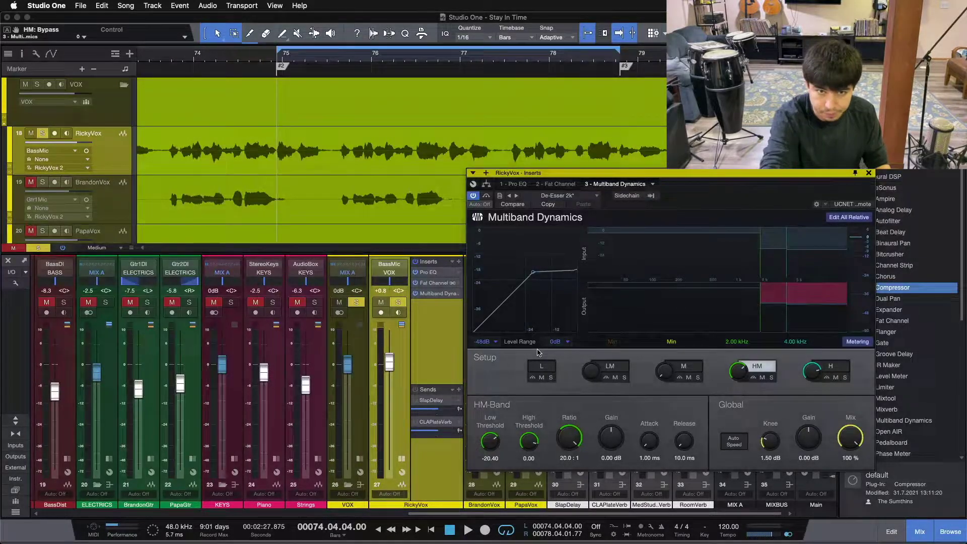
key(space)
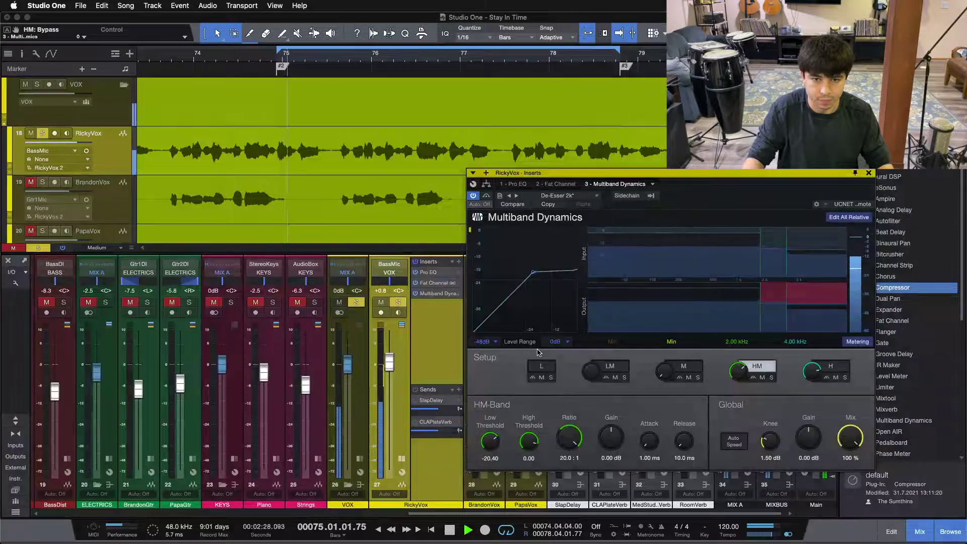
click(754, 379)
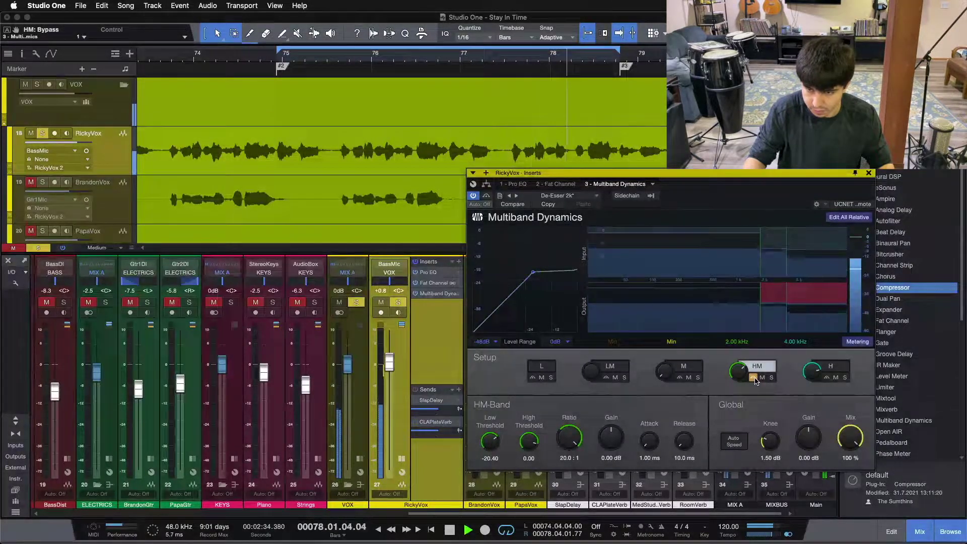
click(754, 378)
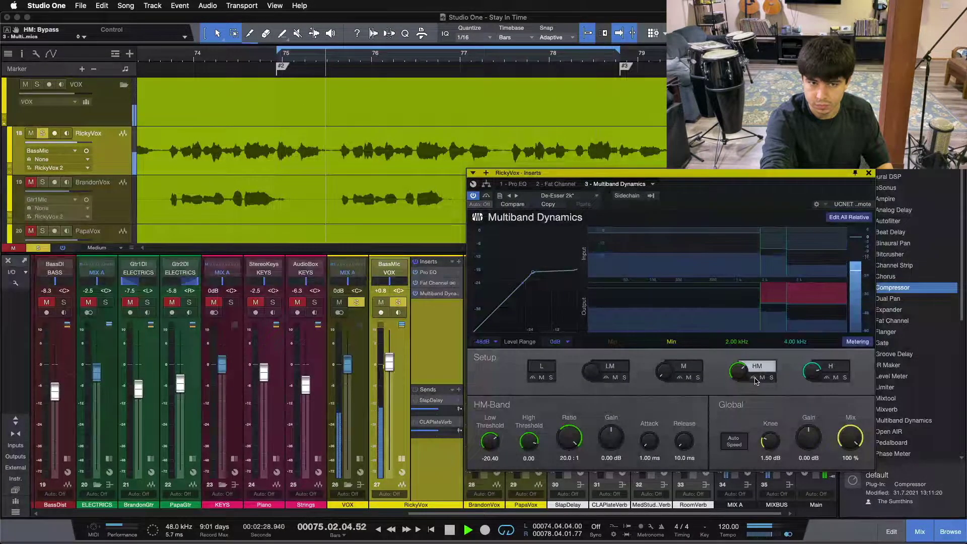
key(space)
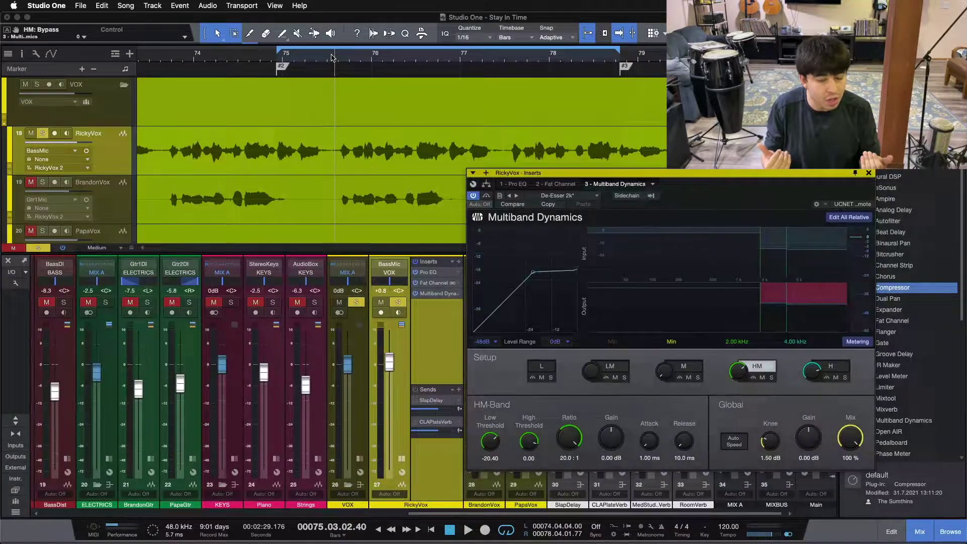
Solo the HM band in RickyVox's Multiband Dynamics, with playback returned to the loop start.
click(770, 378)
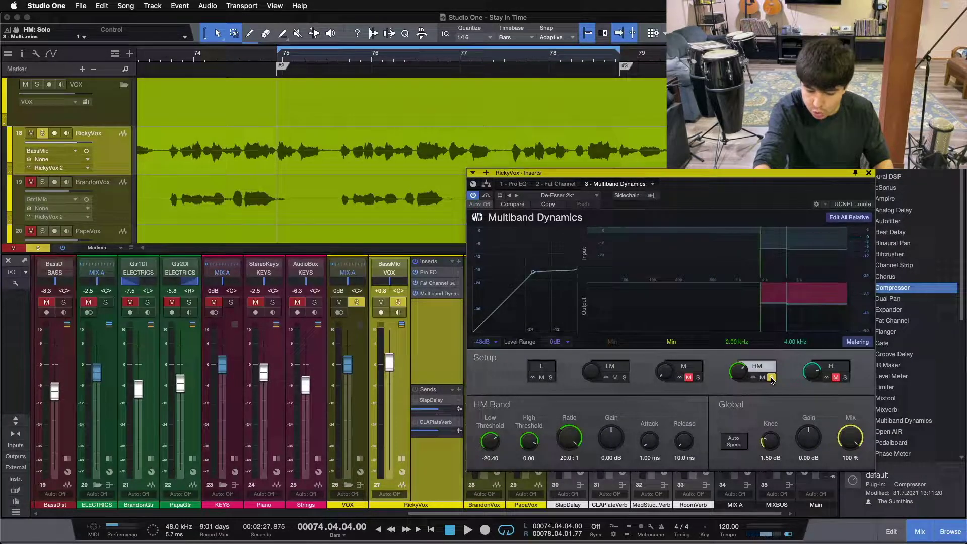
Audition the soloed HM band, stop playback, unsolo the band, and return playback to the loop start.
key(space)
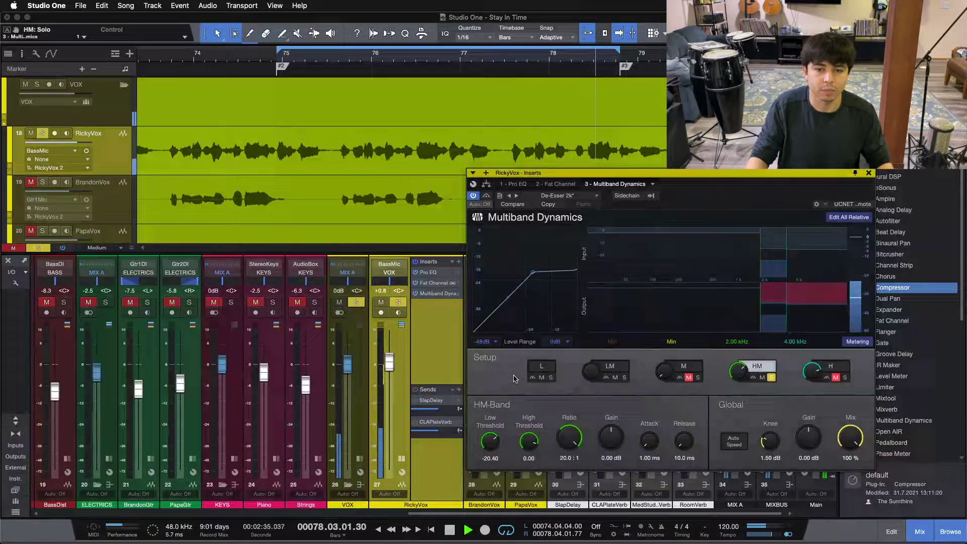
key(space)
click(772, 377)
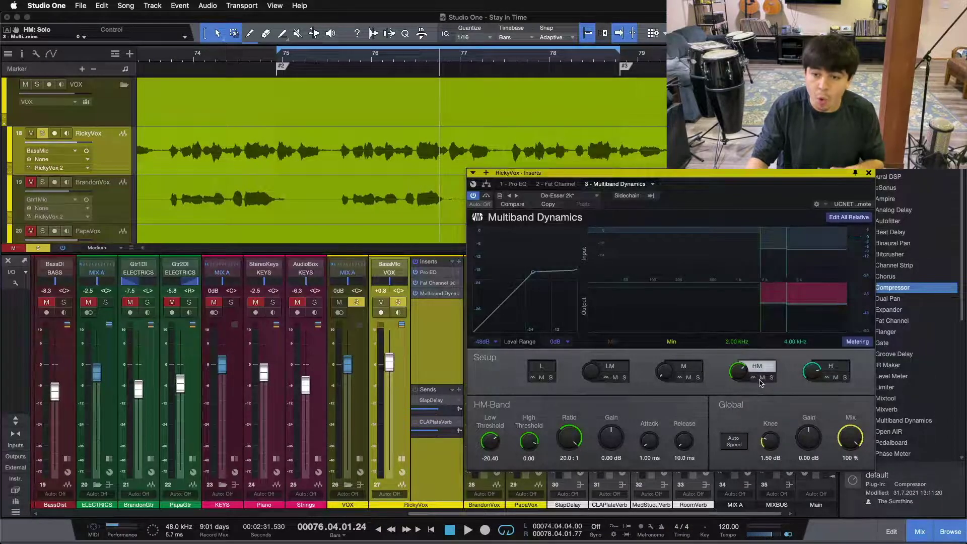
key(space)
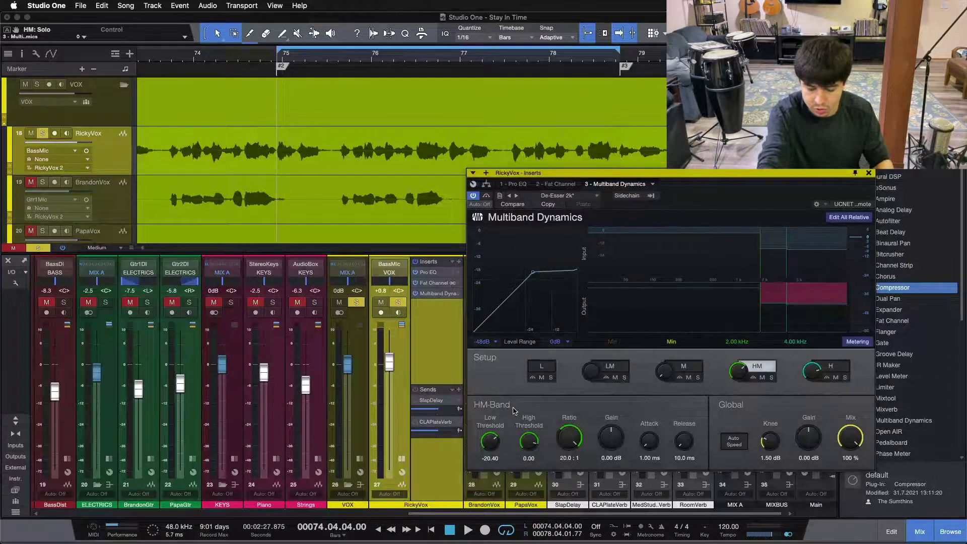
Play the loop with Edit All Relative on, lower the HM band's Low Threshold to about -32 dB, and bring it back to -20.40 dB.
key(space)
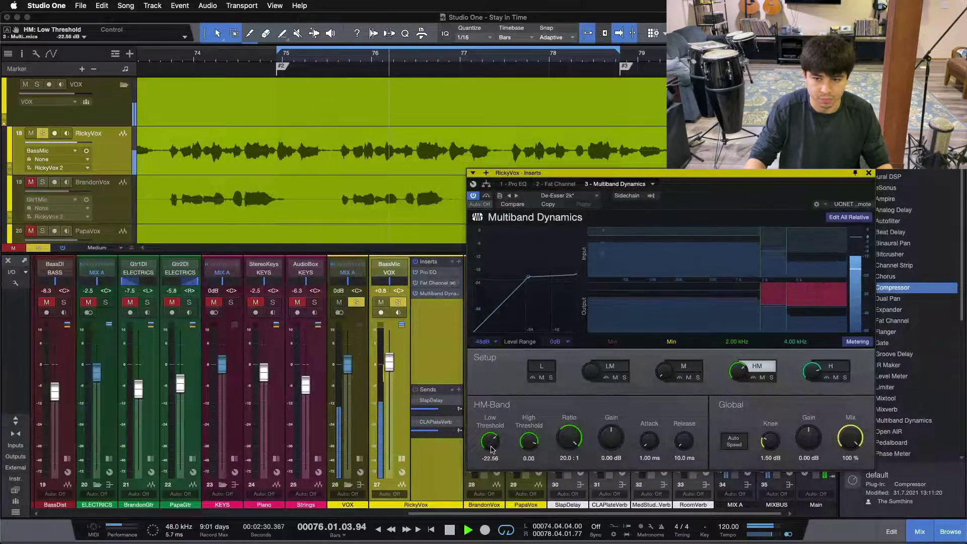
drag(487, 462, 492, 449)
scroll(492, 449, down, 6)
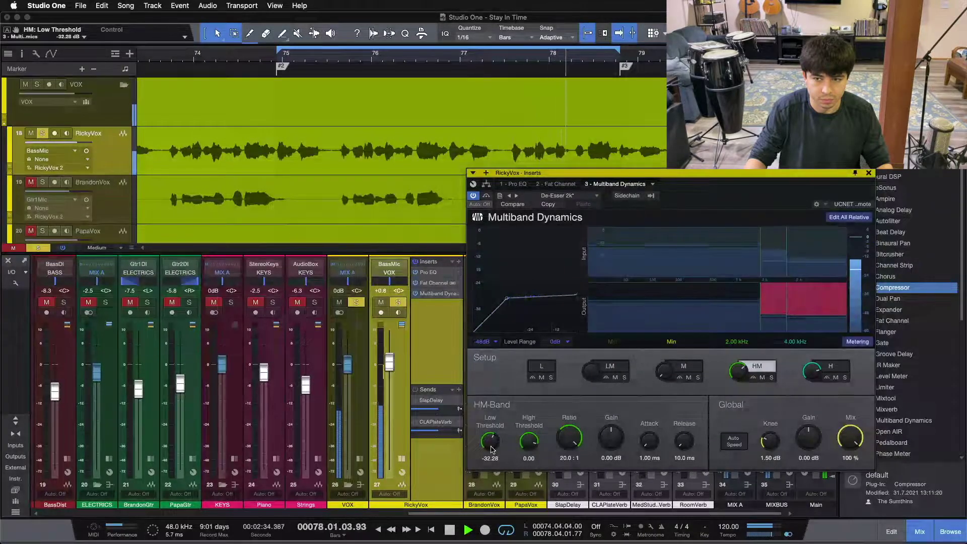
scroll(492, 449, up, 5)
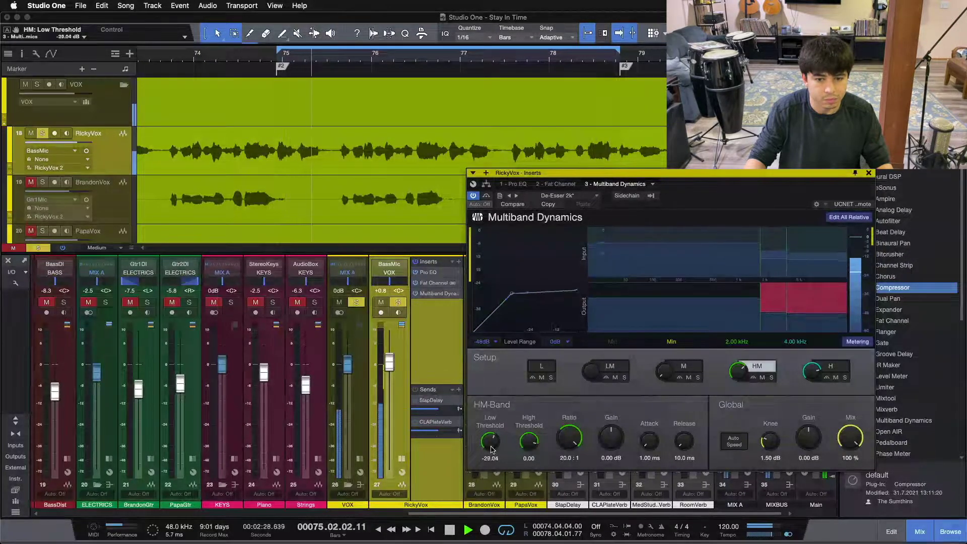
scroll(493, 449, up, 6)
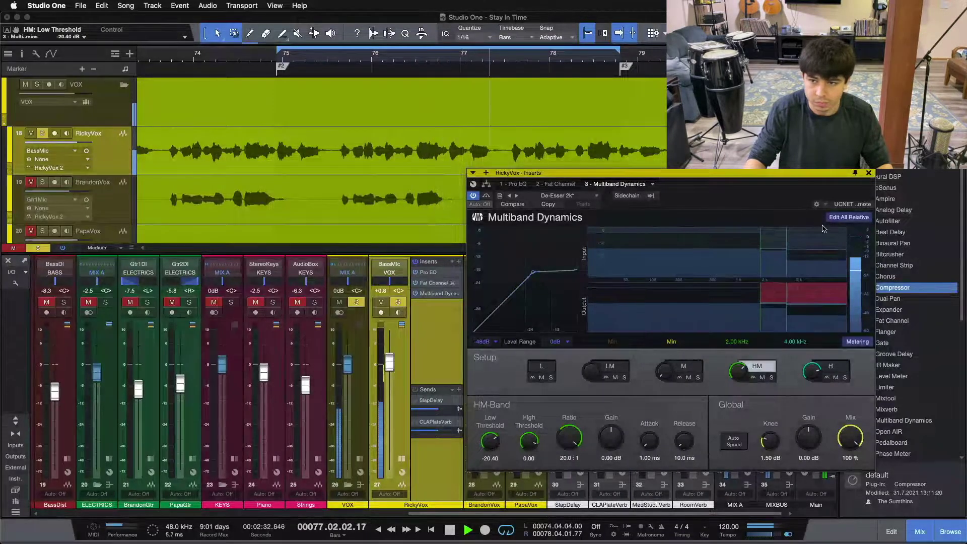
Turn off Edit All Relative and lower only the HM band's Low Threshold to -37.68 dB during playback, stopping the loop after listening.
click(840, 218)
scroll(496, 442, down, 10)
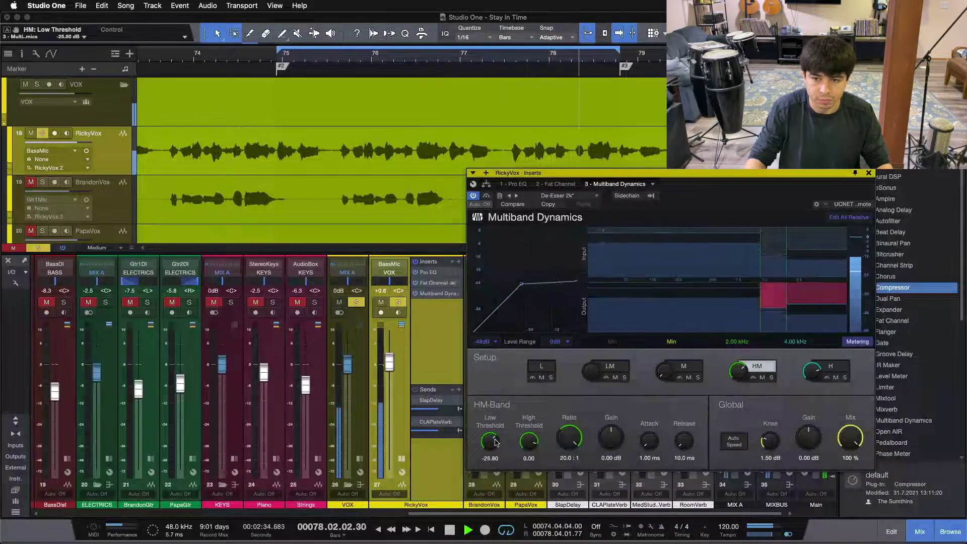
scroll(496, 442, down, 12)
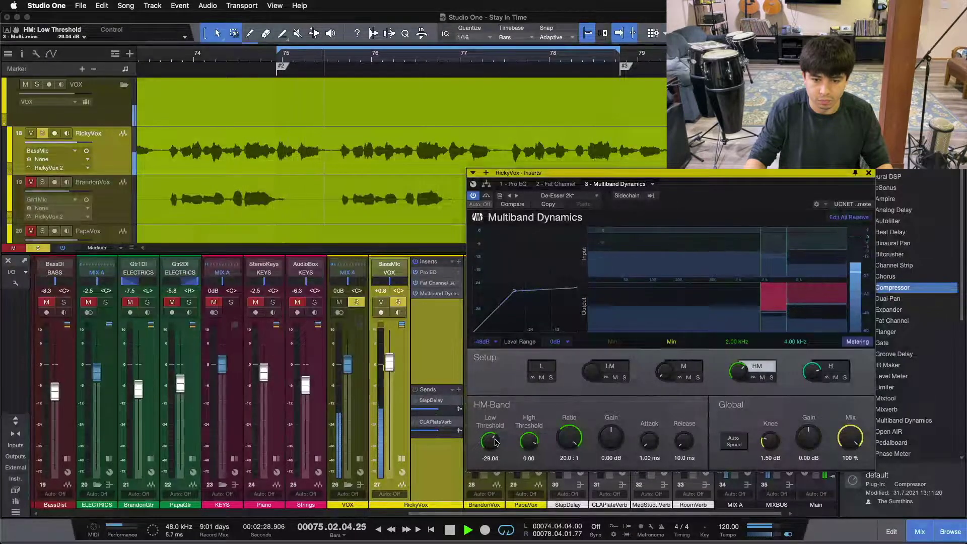
scroll(496, 442, down, 4)
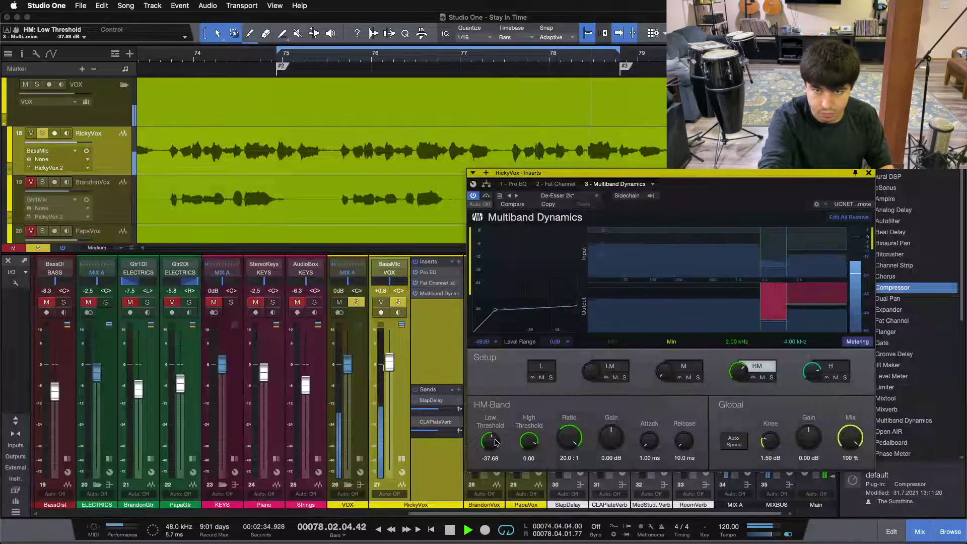
key(space)
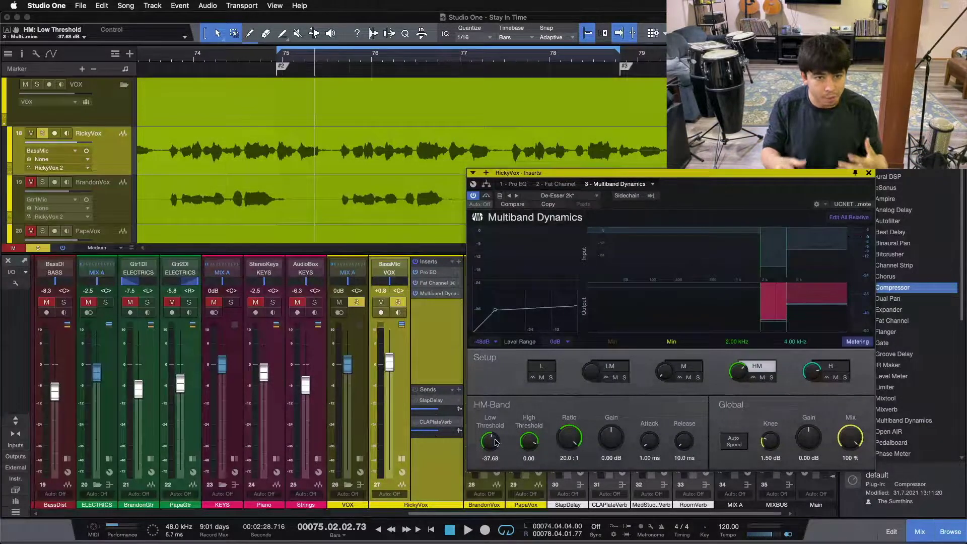
Replay the loop from its start and gradually raise the HM band's Low Threshold to -20.40 dB while listening to the vocal.
key(space)
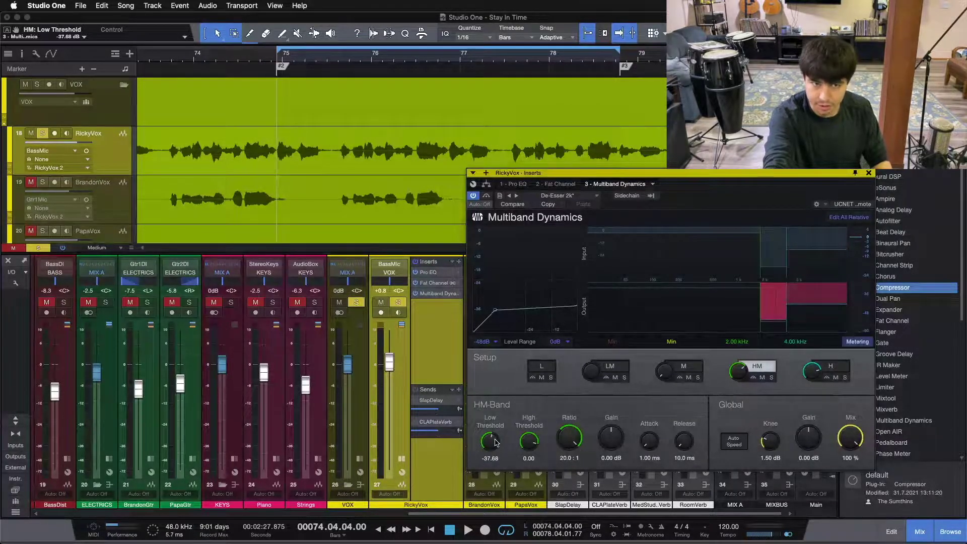
key(space)
scroll(495, 442, up, 4)
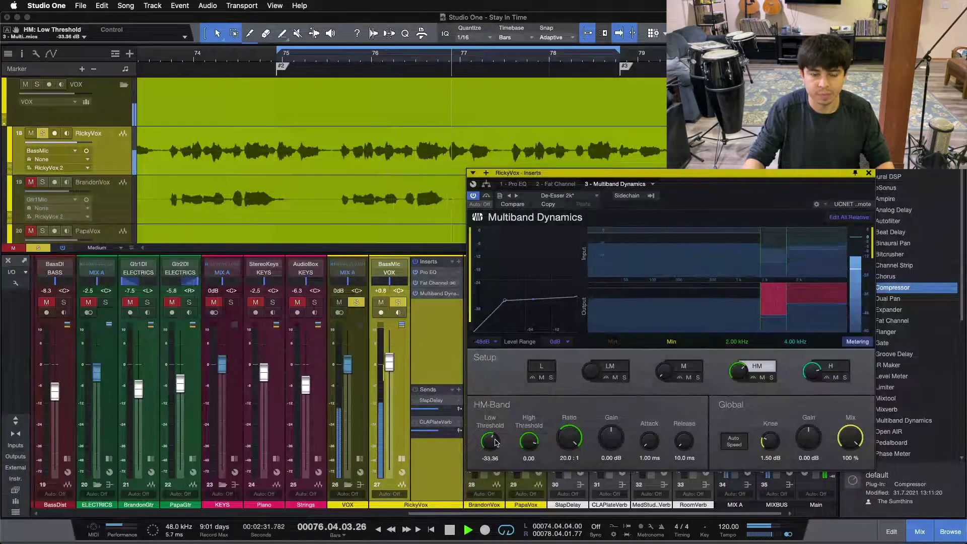
scroll(495, 442, up, 3)
scroll(495, 443, up, 2)
scroll(495, 443, up, 2)
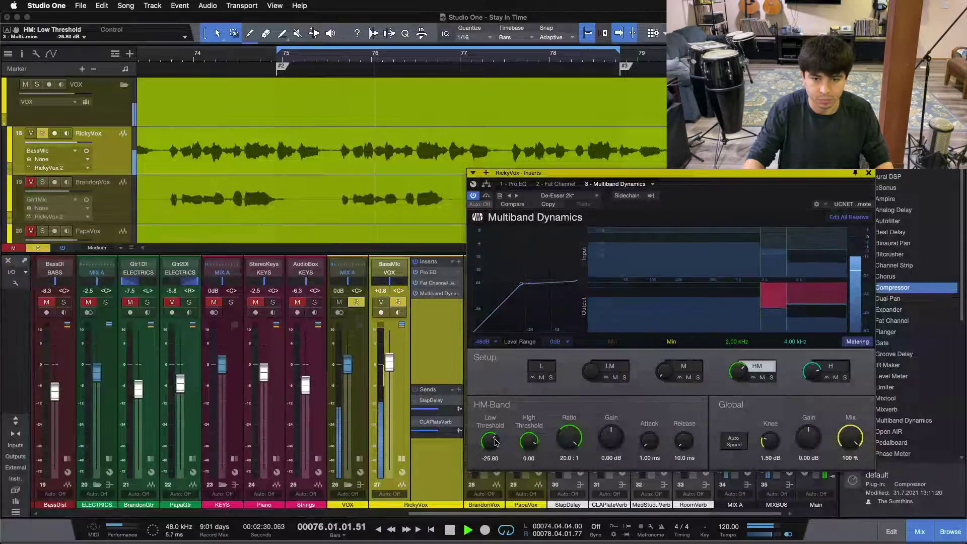
scroll(495, 442, up, 1)
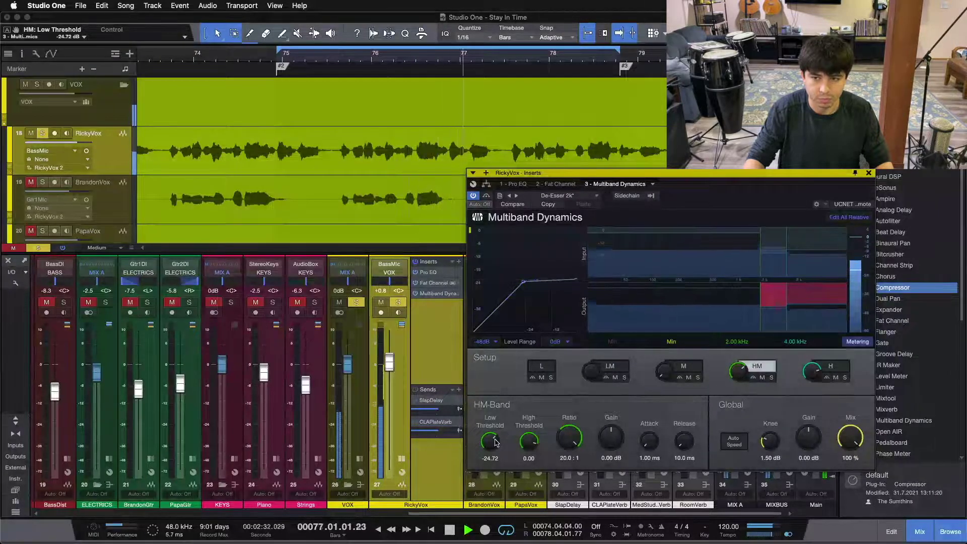
scroll(495, 442, up, 1)
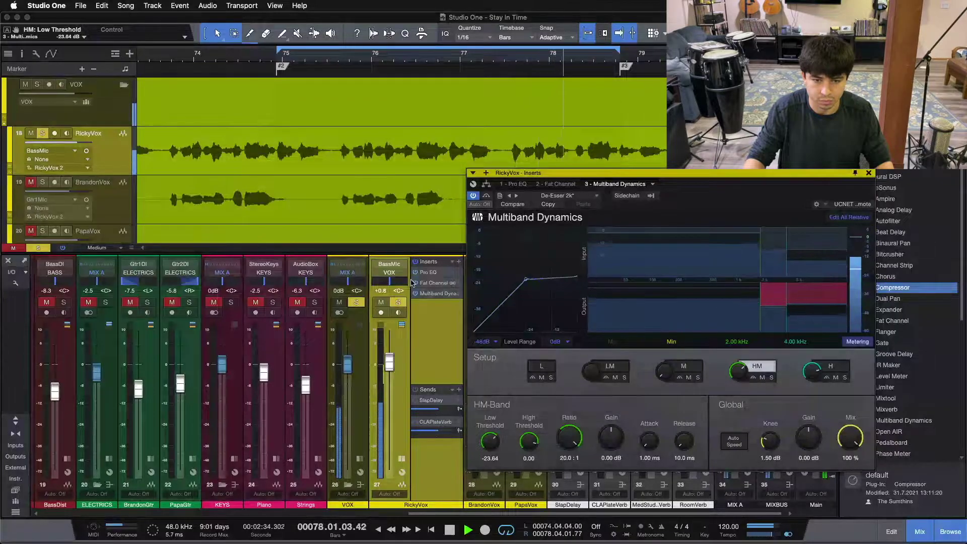
scroll(490, 443, up, 2)
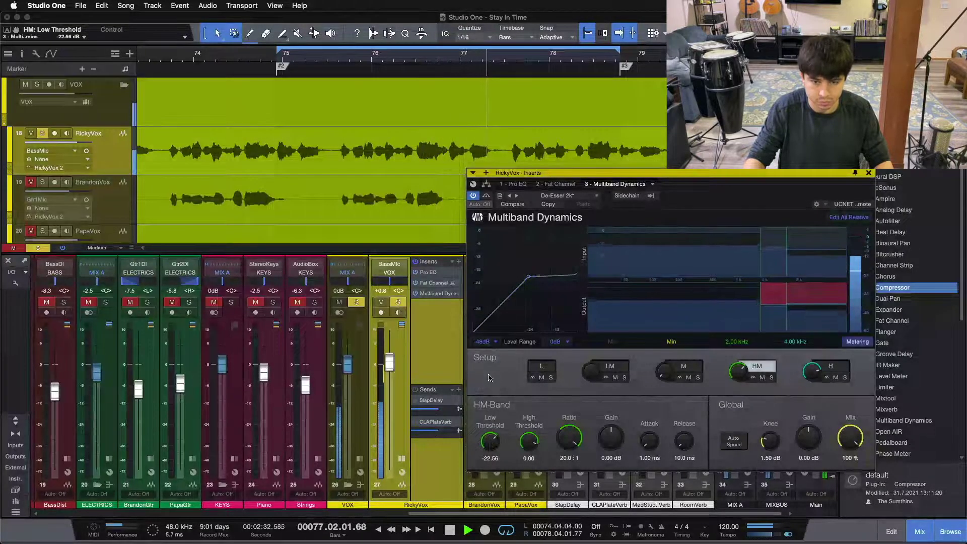
scroll(489, 441, up, 2)
scroll(489, 441, down, 2)
scroll(490, 440, up, 2)
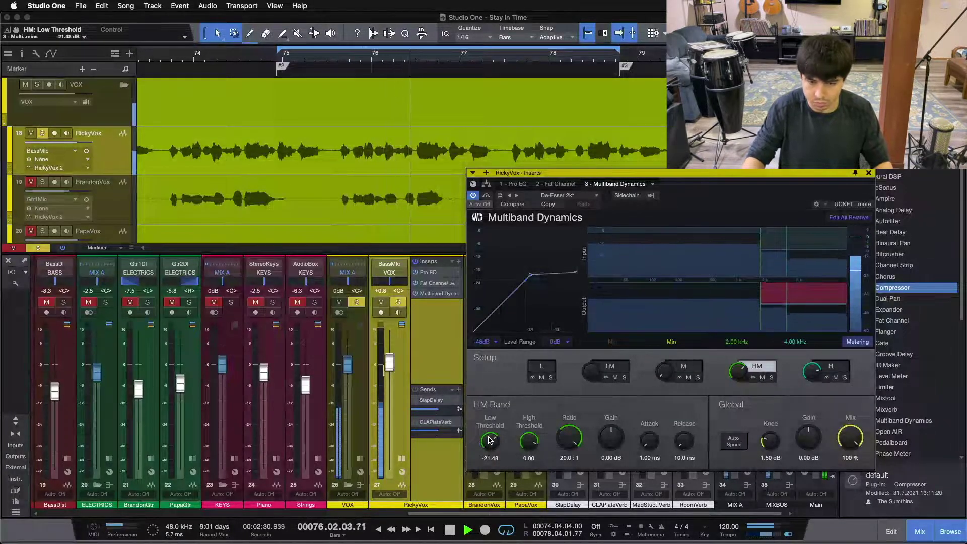
scroll(490, 440, up, 2)
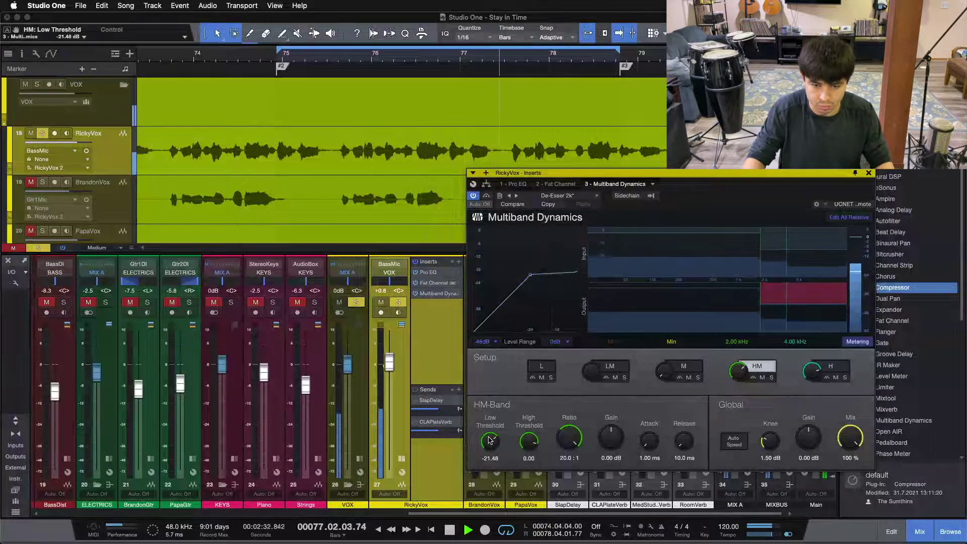
scroll(489, 441, up, 2)
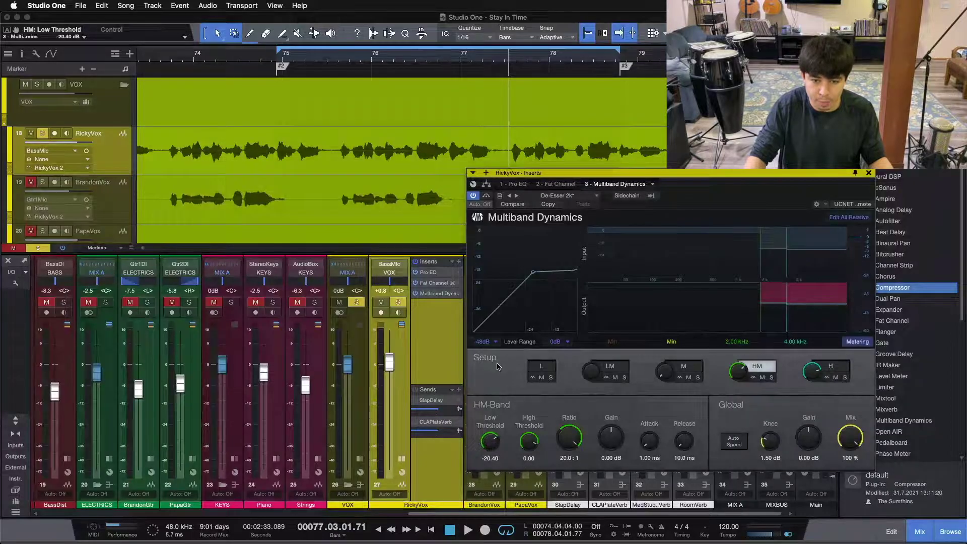
Unsolo the RickyVox track, play the full mix, and toggle the HM band's bypass on and off to compare the vocal.
key(s)
click(443, 367)
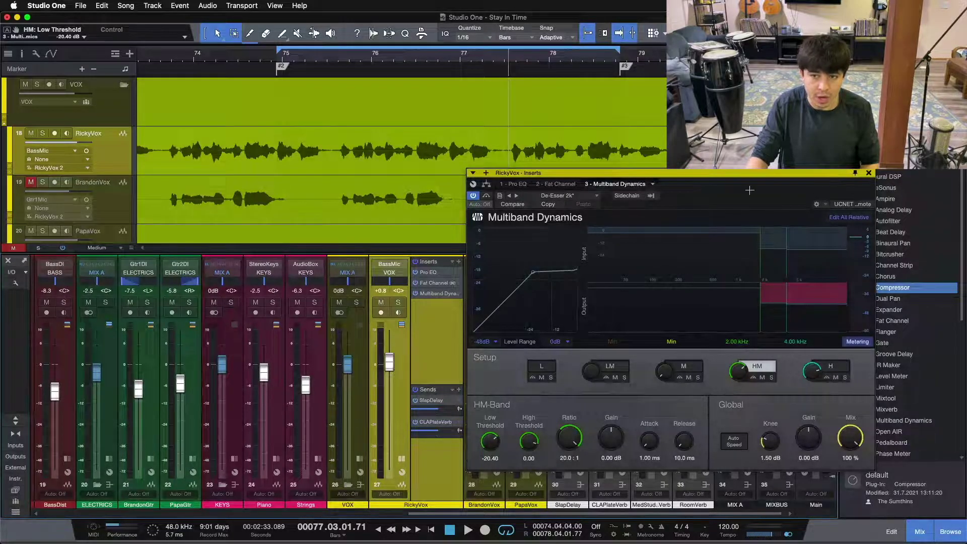
key(space)
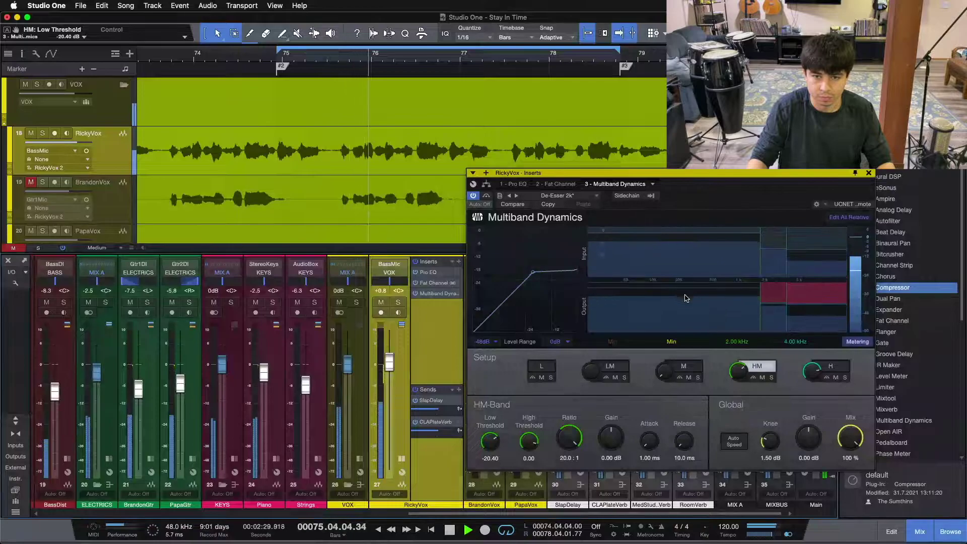
click(754, 378)
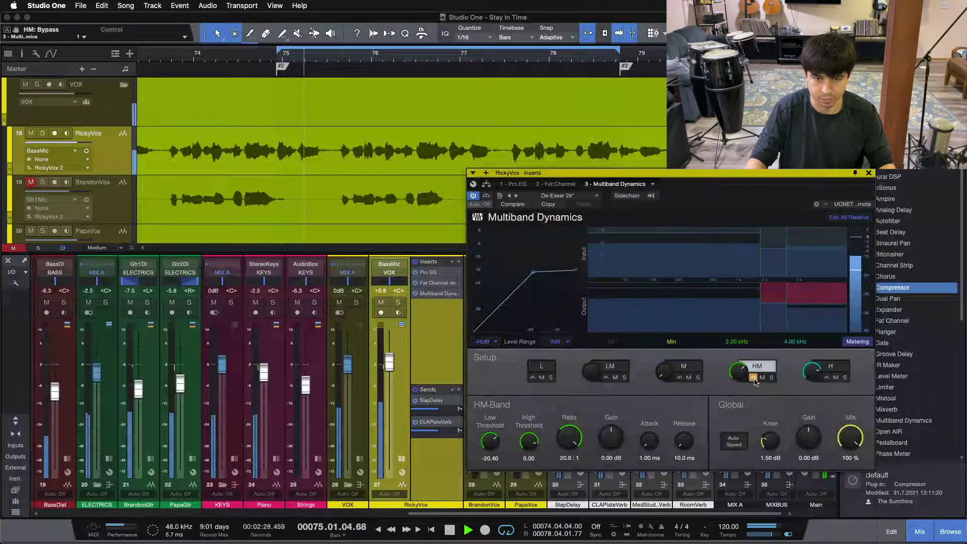
click(755, 378)
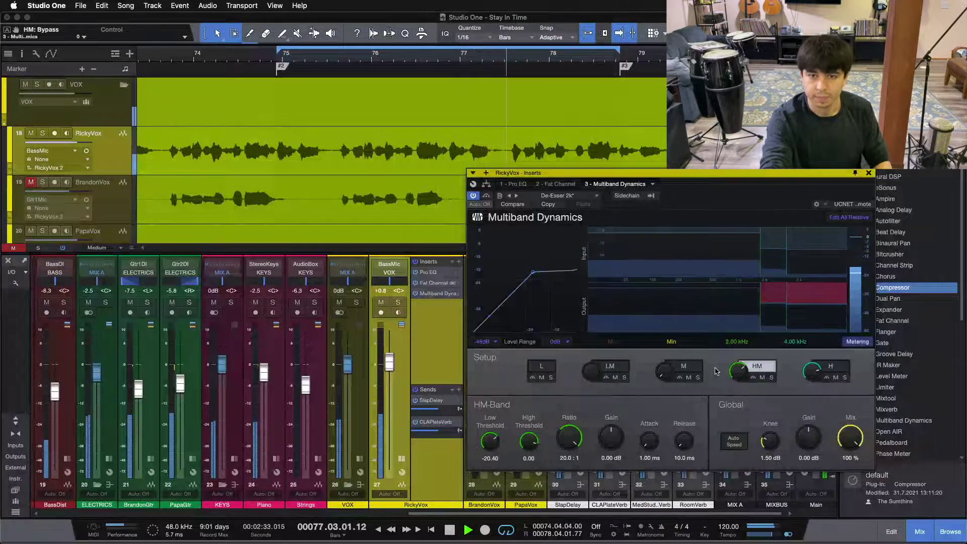
key(space)
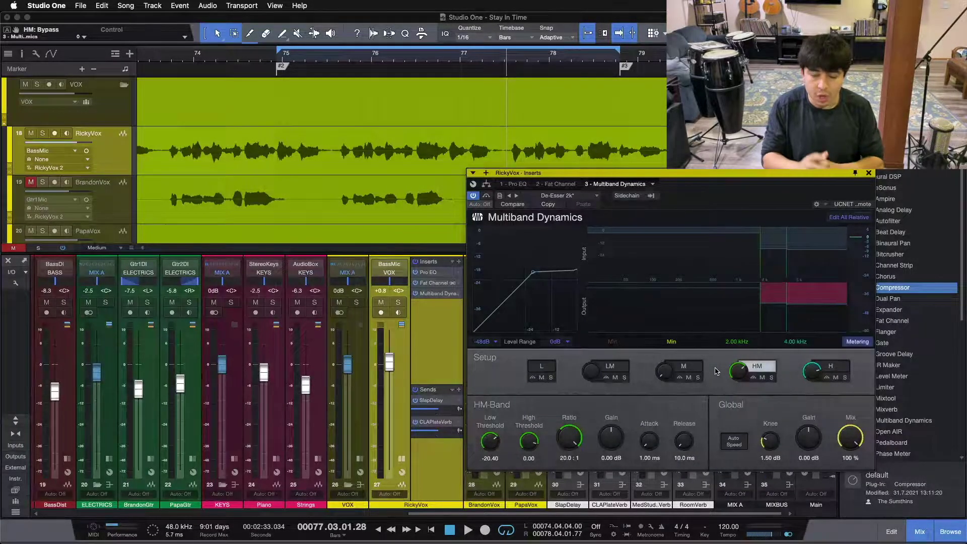
Review the EQ bands in RickyVox's Pro EQ and return to Multiband Dynamics.
click(513, 184)
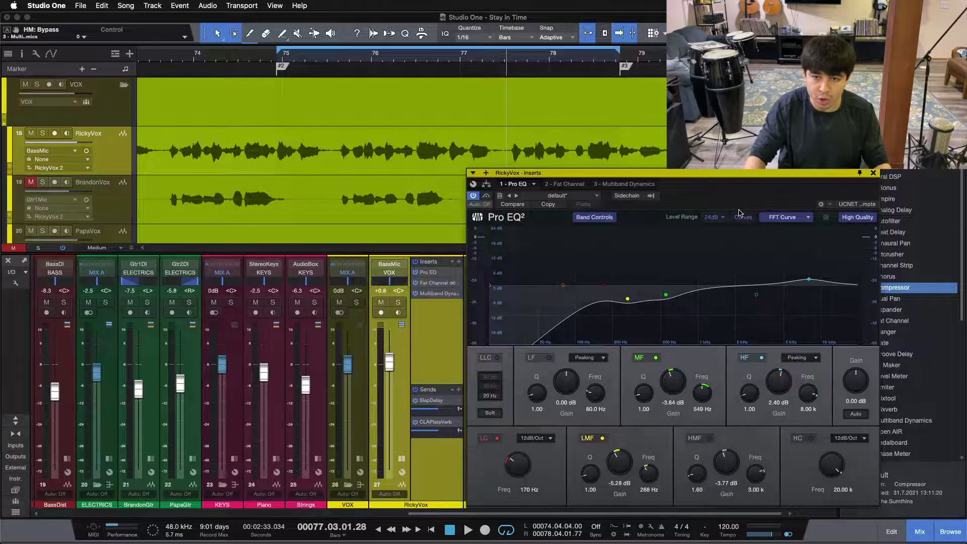
click(624, 185)
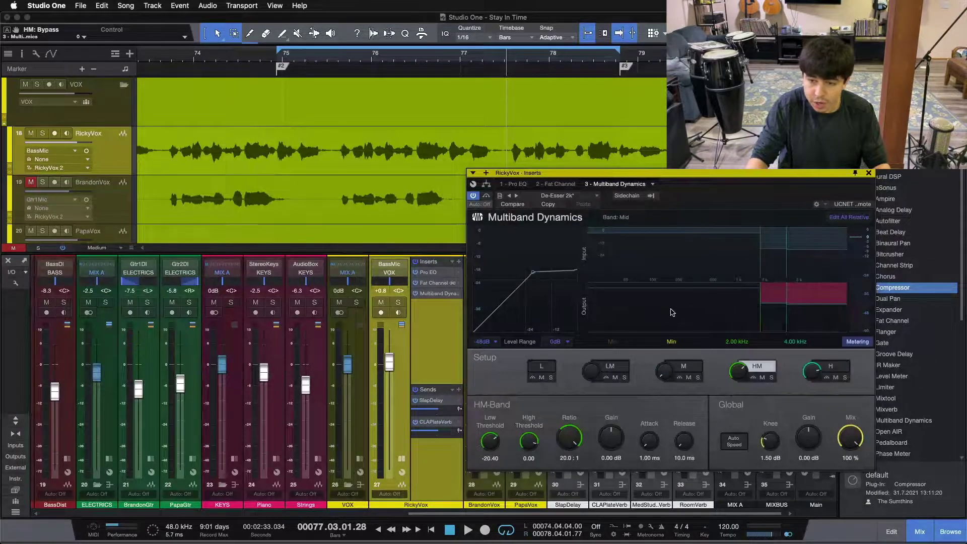